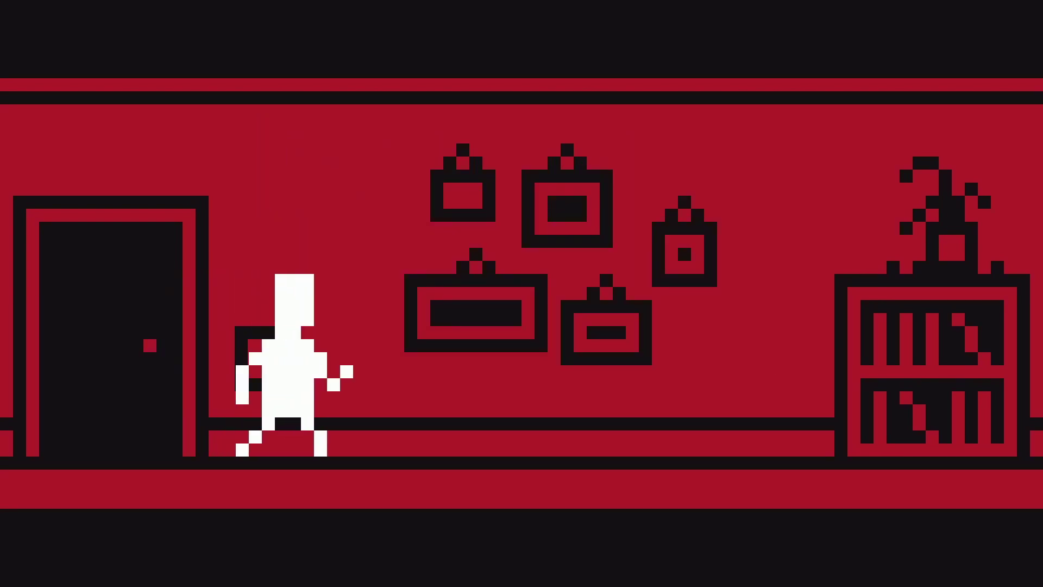
{"action": "key", "text": "Right"}
{"action": "key", "text": "space"}
{"action": "key", "text": "space"}
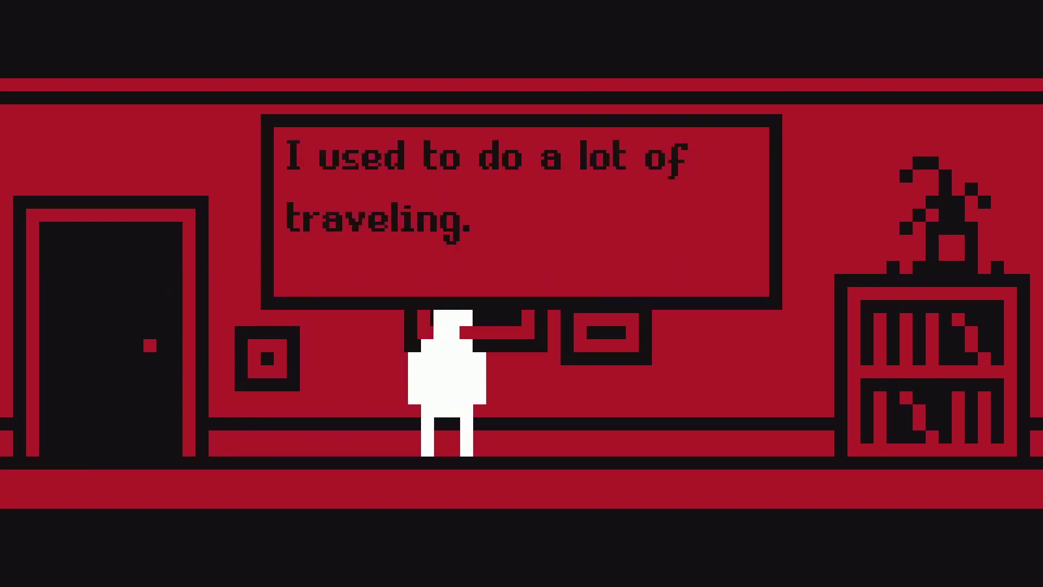
{"action": "key", "text": "space"}
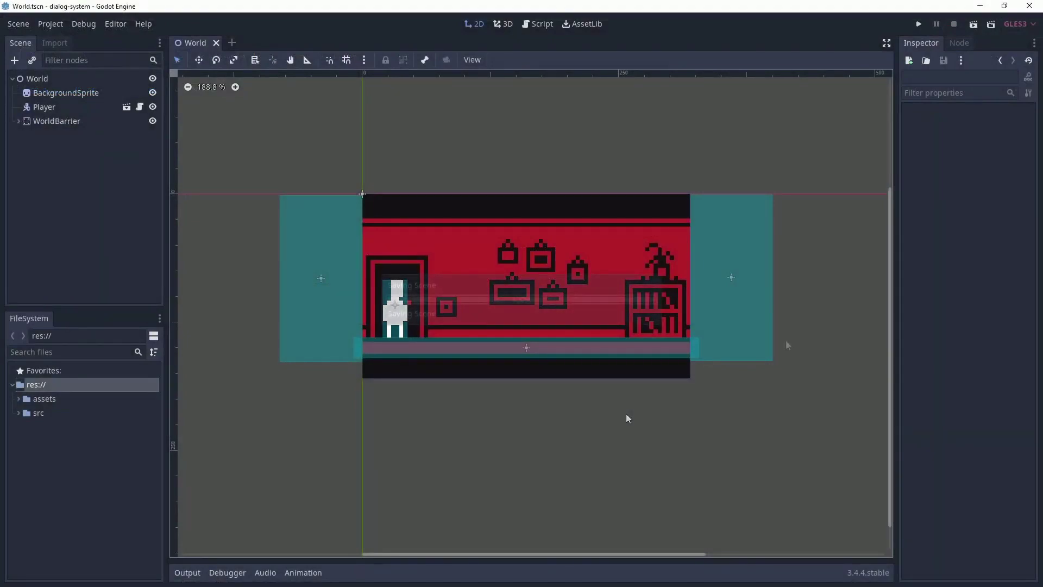
Run the dialog-system project and walk the player character back and forth across the room to test movement.
{"action": "key", "text": "F5"}
{"action": "key", "text": "Right"}
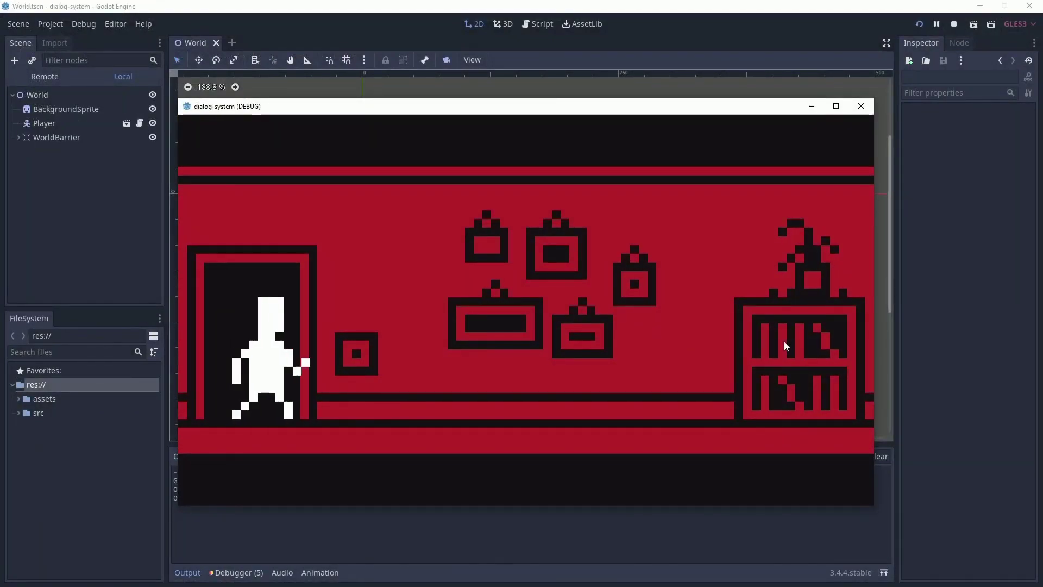
{"action": "key", "text": "Left"}
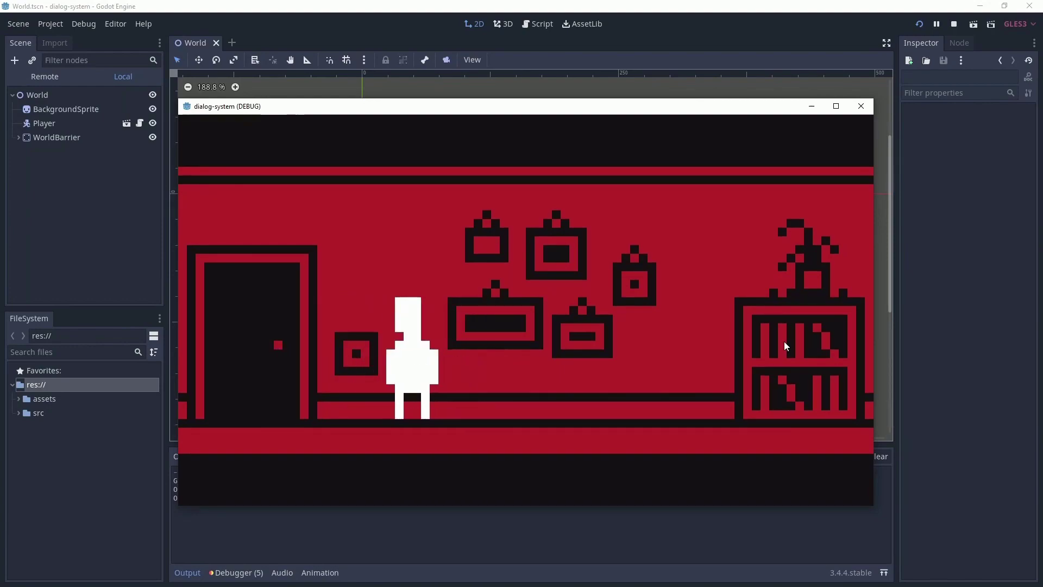
{"action": "key", "text": "Right"}
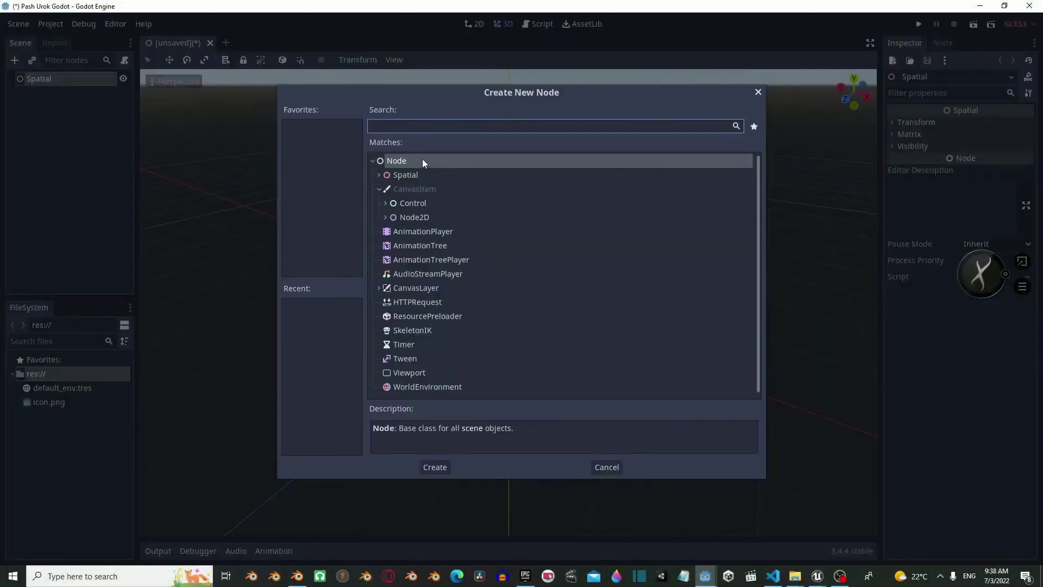
Add a MeshInstance child node to the Spatial root and give it a new CubeMesh.
{"action": "type", "text": "mesh"}
{"action": "key", "text": "Down"}
{"action": "key", "text": "Return"}
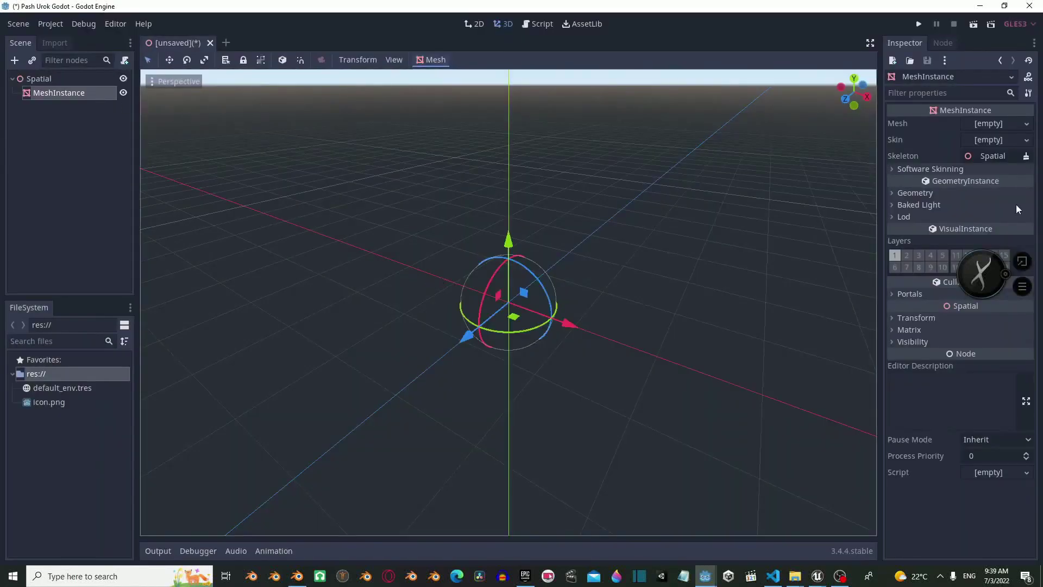
{"action": "left_click", "coordinate": [1010, 123]}
{"action": "left_click", "coordinate": [1008, 169]}
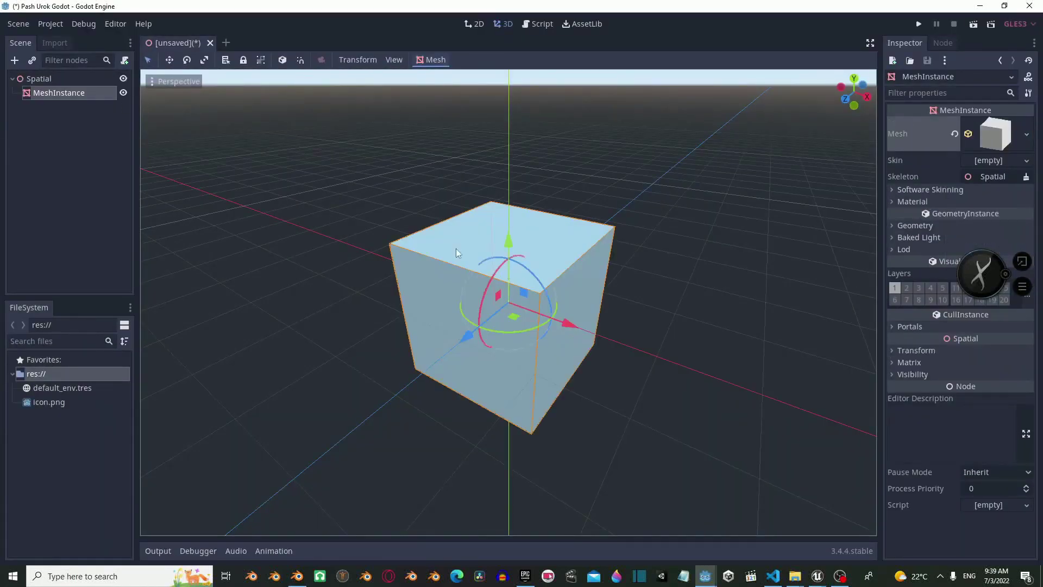
Scale the cube into a wide, flat slab and apply нефрит.jpg to its material.
{"action": "left_click", "coordinate": [205, 59]}
{"action": "left_click_drag", "start_coordinate": [509, 239], "coordinate": [508, 293]}
{"action": "left_click_drag", "start_coordinate": [569, 324], "coordinate": [126, 493]}
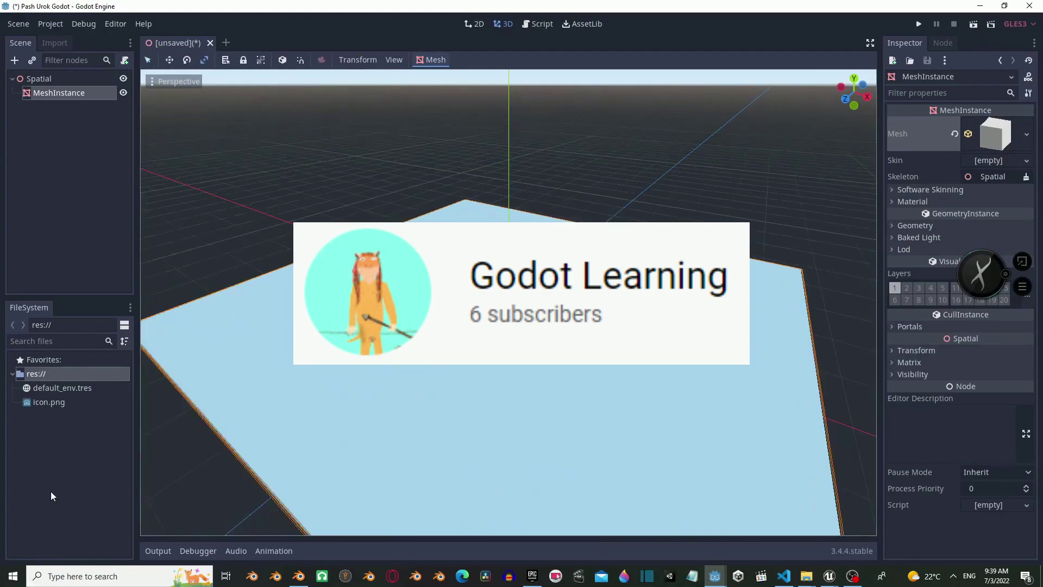
{"action": "left_click_drag", "start_coordinate": [59, 416], "coordinate": [981, 218]}
{"action": "left_click", "coordinate": [896, 201]}
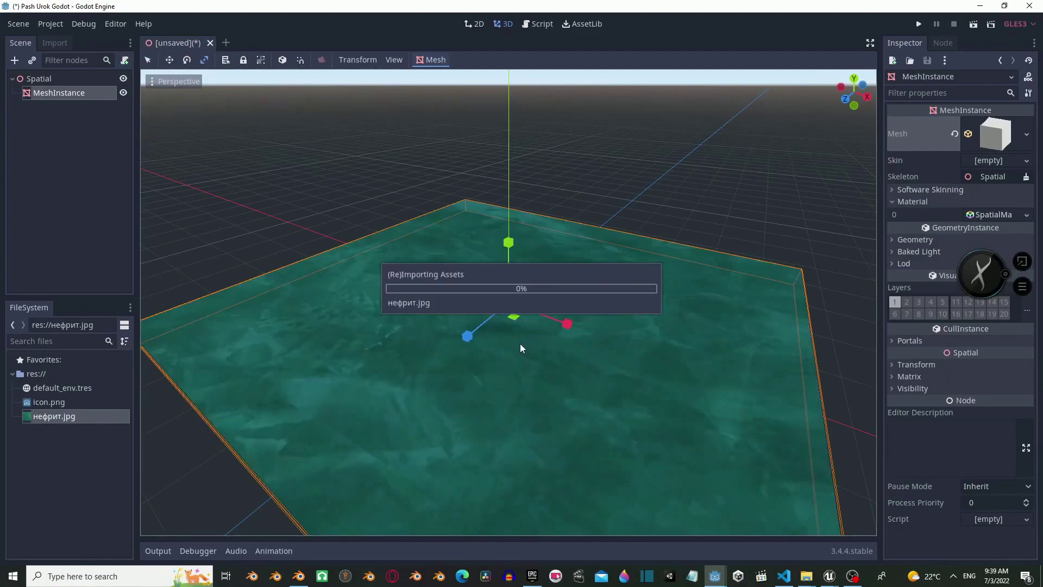
Add a second Spatial node as a child of the Spatial root.
{"action": "left_click", "coordinate": [23, 79]}
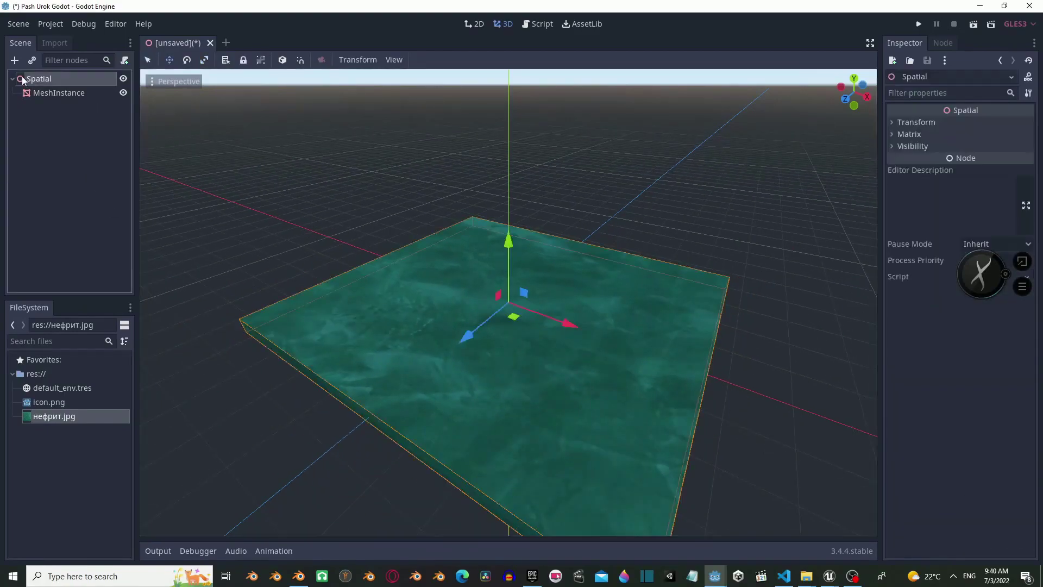
{"action": "key", "text": "ctrl+a"}
{"action": "type", "text": "sp"}
{"action": "key", "text": "Return"}
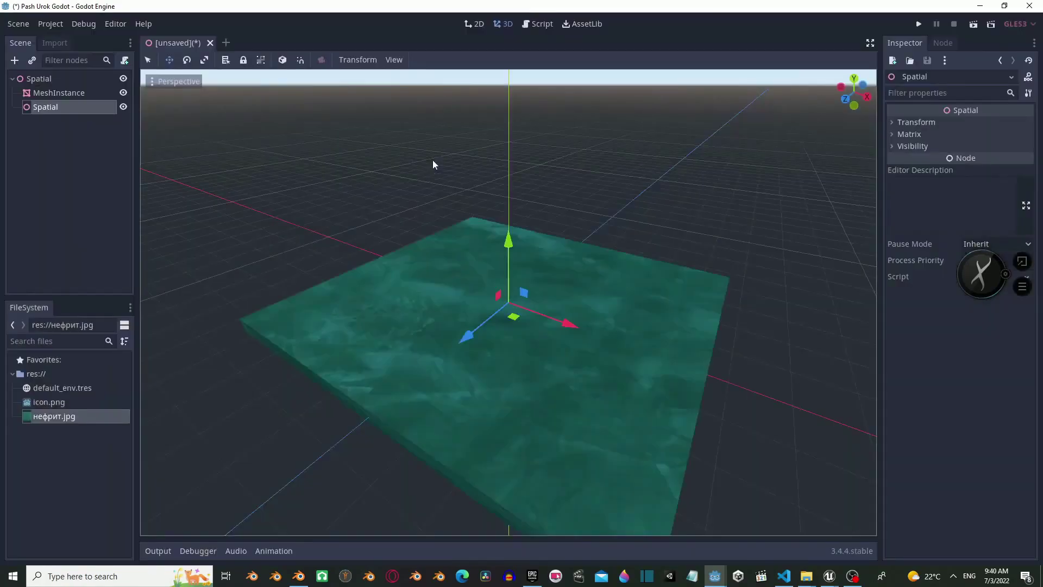
Rename the child Spatial node to Spatial-Spawner and raise it along the Y axis above the green slab.
{"action": "double_click", "coordinate": [53, 107]}
{"action": "type", "text": "-Spaw"}
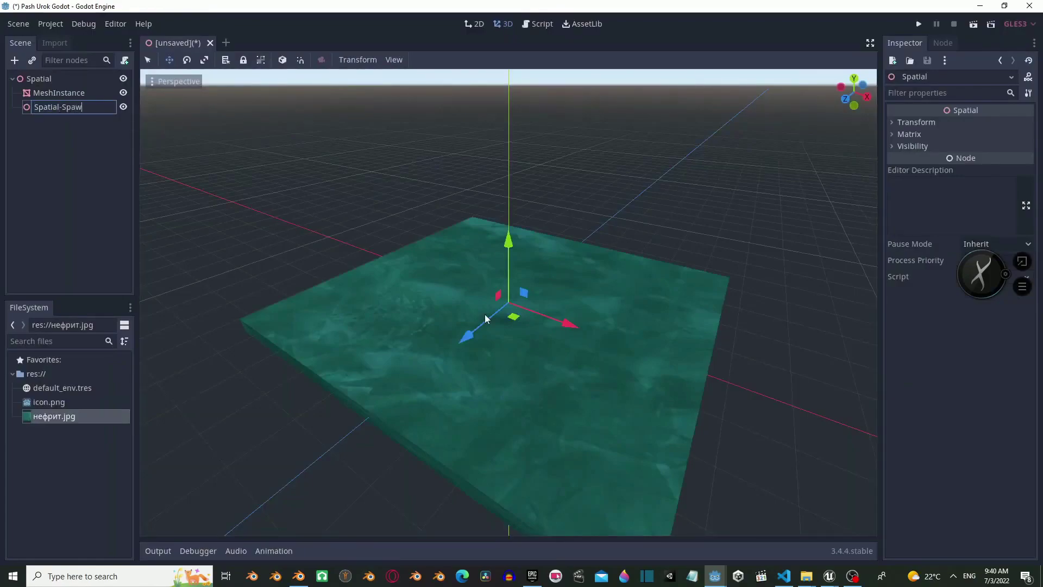
{"action": "type", "text": "ner"}
{"action": "key", "text": "Return"}
{"action": "left_click_drag", "start_coordinate": [509, 239], "coordinate": [510, 94]}
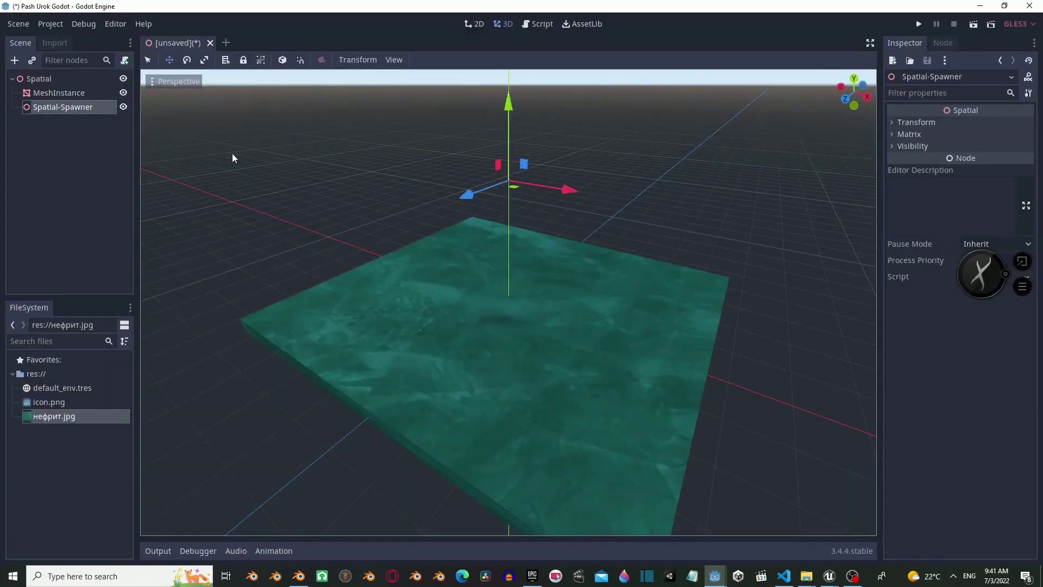
Add a MeshInstance child under Spatial-Spawner and assign it a new CubeMesh.
{"action": "right_click", "coordinate": [55, 107]}
{"action": "left_click", "coordinate": [56, 115]}
{"action": "type", "text": "mesh"}
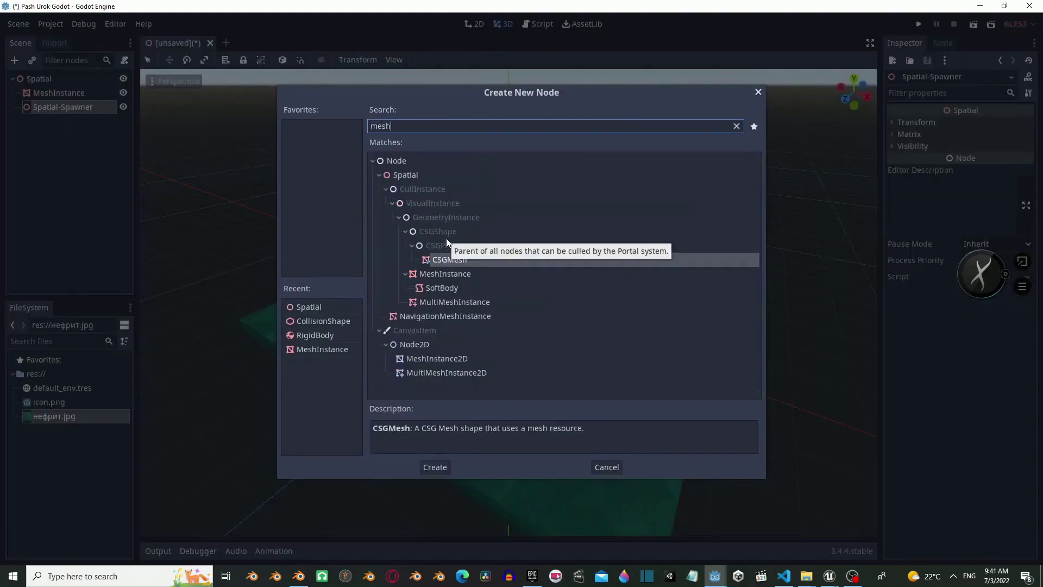
{"action": "double_click", "coordinate": [441, 274]}
{"action": "left_click", "coordinate": [994, 122]}
{"action": "left_click", "coordinate": [996, 165]}
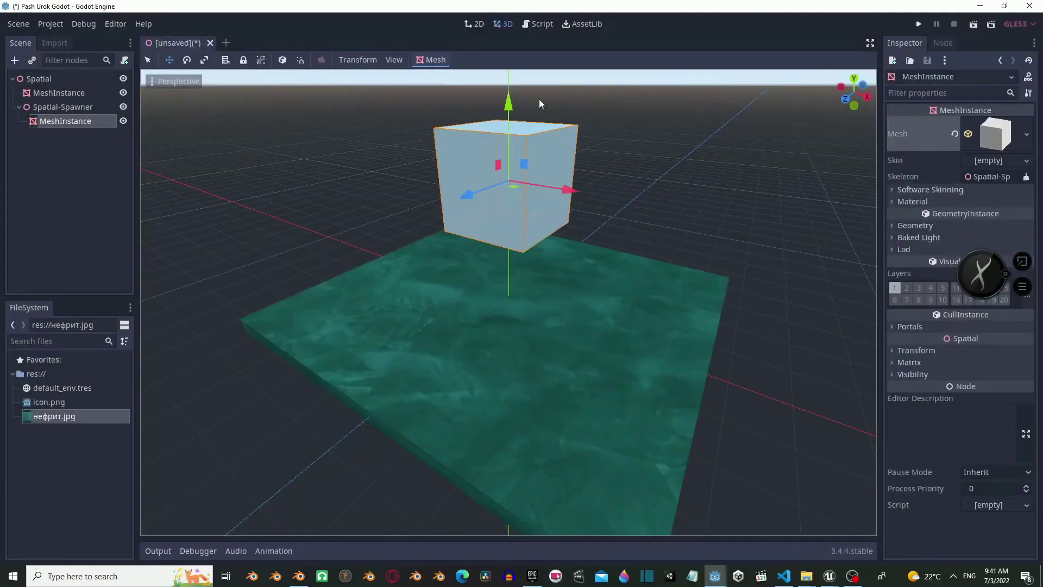
Scale the green slab up into a much larger floor beneath the cube and save the scene.
{"action": "scroll", "coordinate": [540, 103], "scroll_direction": "down", "scroll_amount": 5}
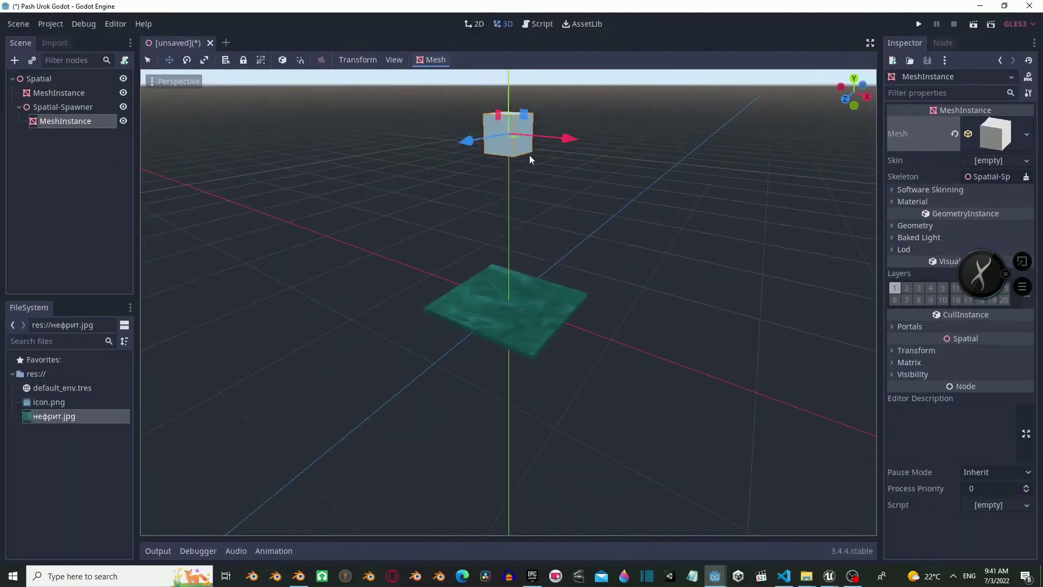
{"action": "key", "text": "q"}
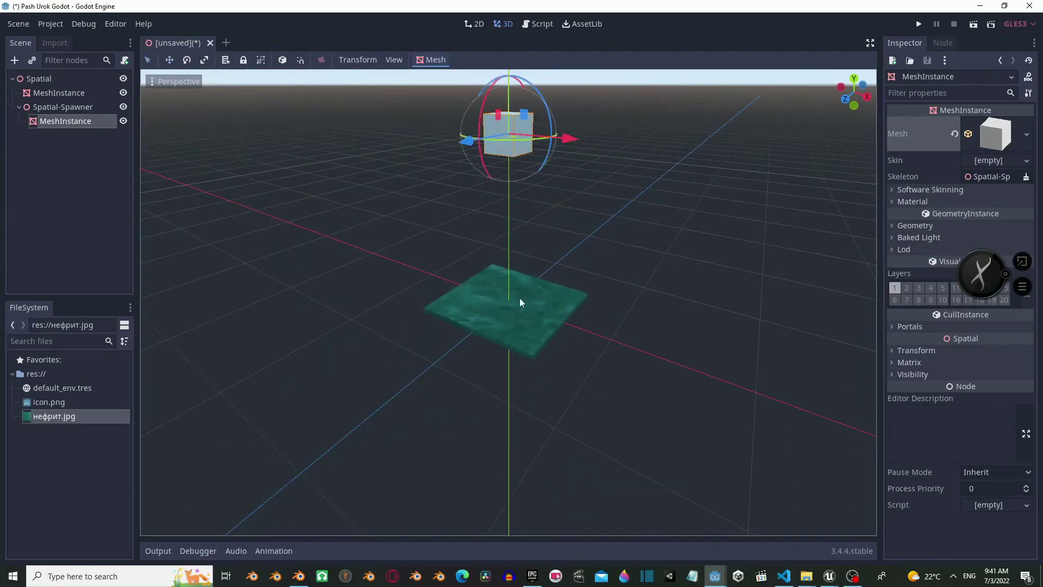
{"action": "left_click", "coordinate": [519, 298]}
{"action": "key", "text": "r"}
{"action": "left_click_drag", "start_coordinate": [466, 338], "coordinate": [479, 234]}
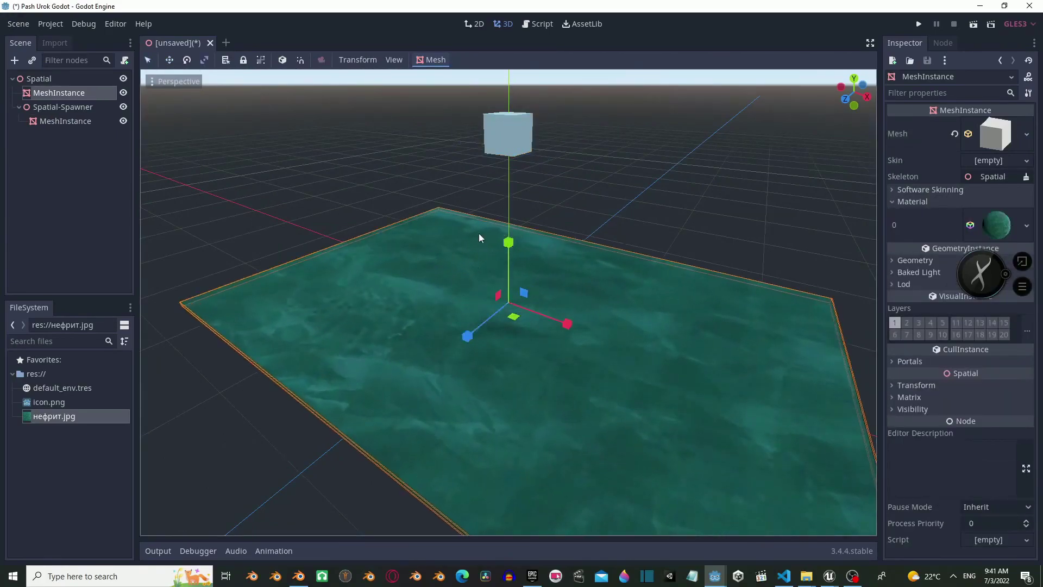
{"action": "key", "text": "ctrl+s"}
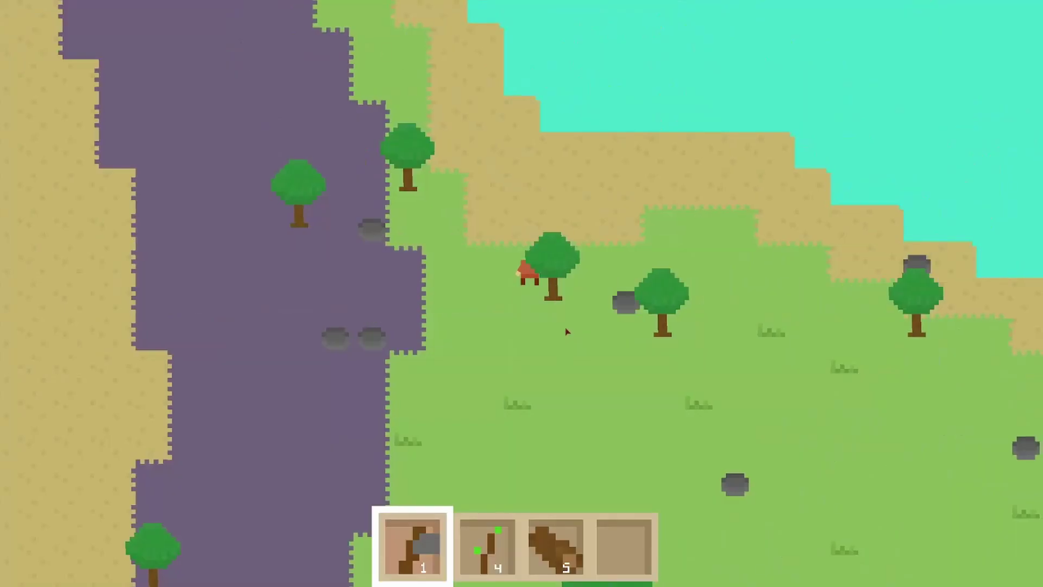
{"action": "left_click", "coordinate": [565, 317]}
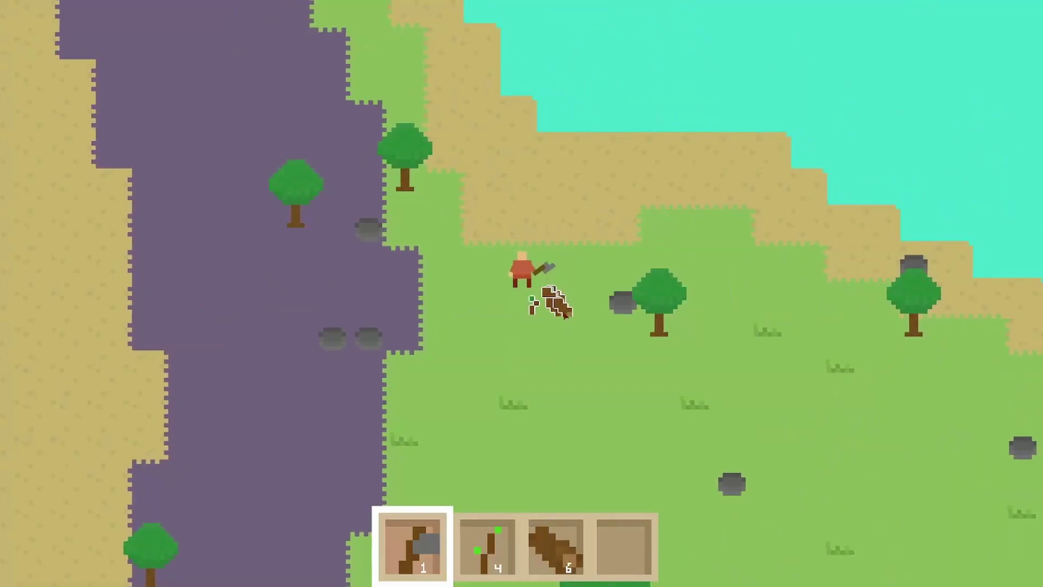
{"action": "key", "text": "d"}
{"action": "key", "text": "s"}
{"action": "key", "text": "w"}
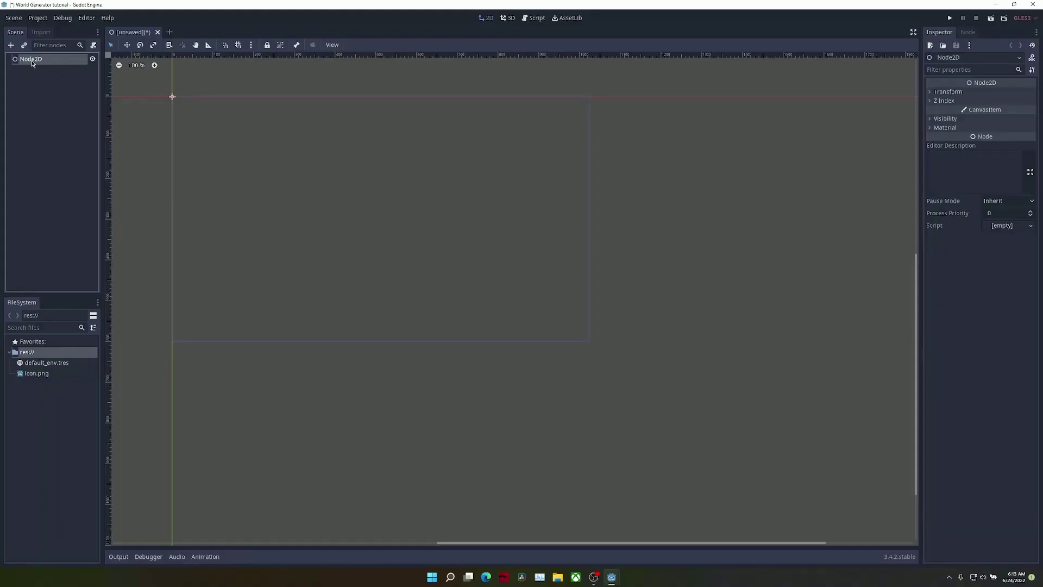
Rename the Node2D root node to World Generator.
{"action": "double_click", "coordinate": [31, 60]}
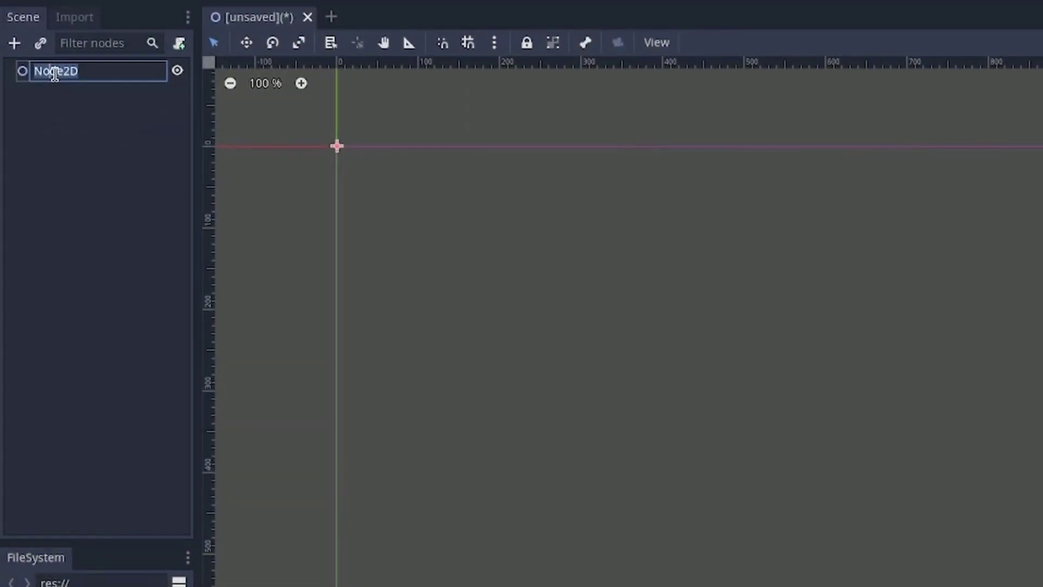
{"action": "type", "text": "World Generator"}
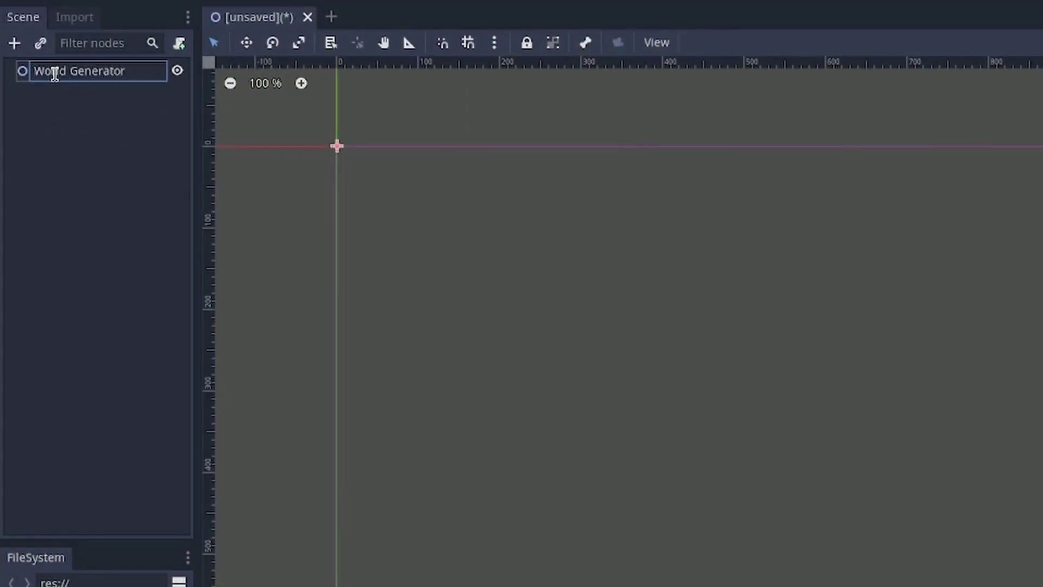
{"action": "key", "text": "Return"}
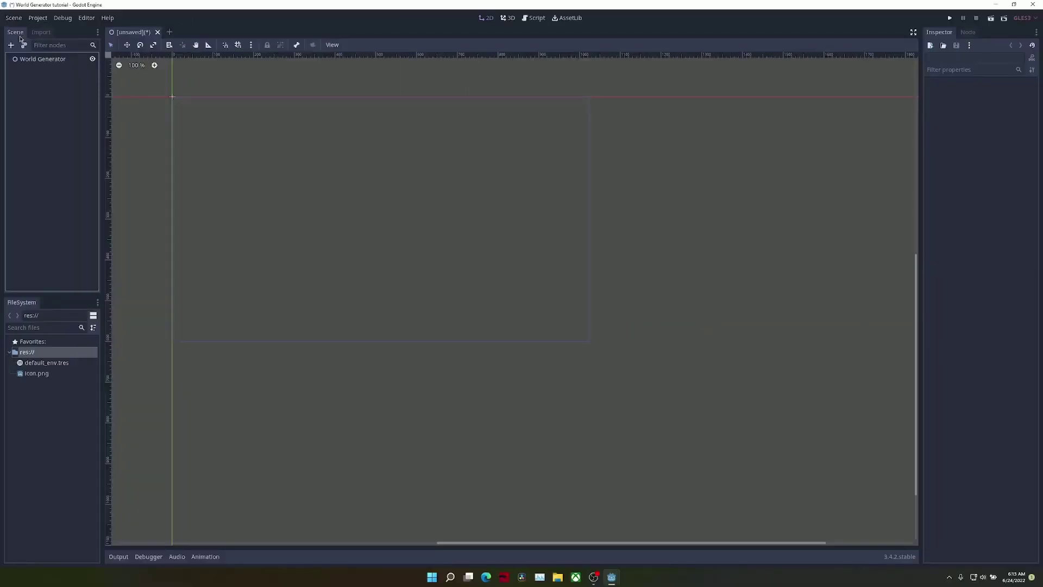
Add a TileMap node and a YSort node as children of the World Generator root.
{"action": "left_click", "coordinate": [11, 46]}
{"action": "type", "text": "tilemap"}
{"action": "key", "text": "Return"}
{"action": "left_click", "coordinate": [58, 59]}
{"action": "key", "text": "ctrl+a"}
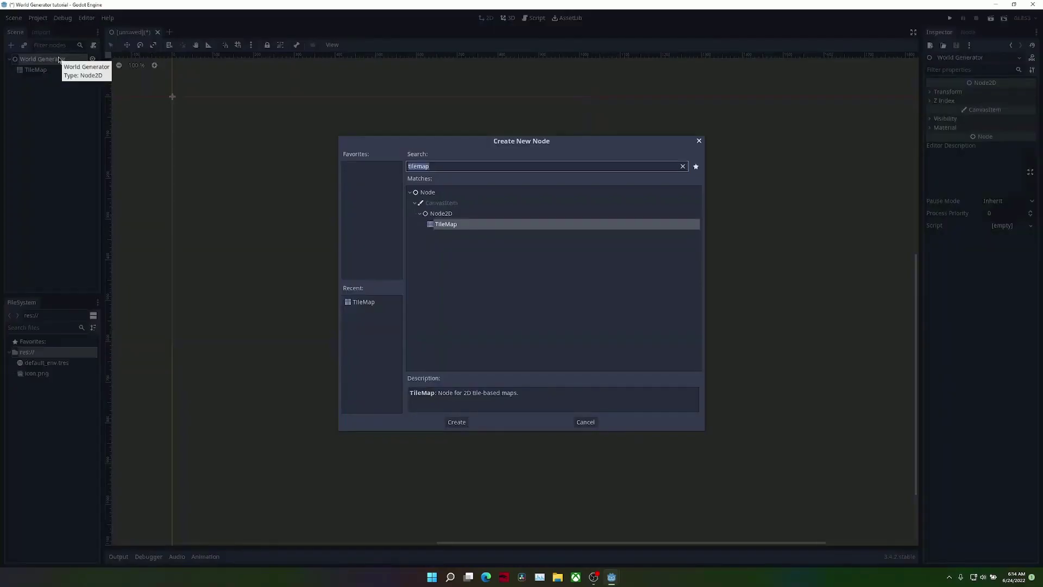
{"action": "type", "text": "ysor"}
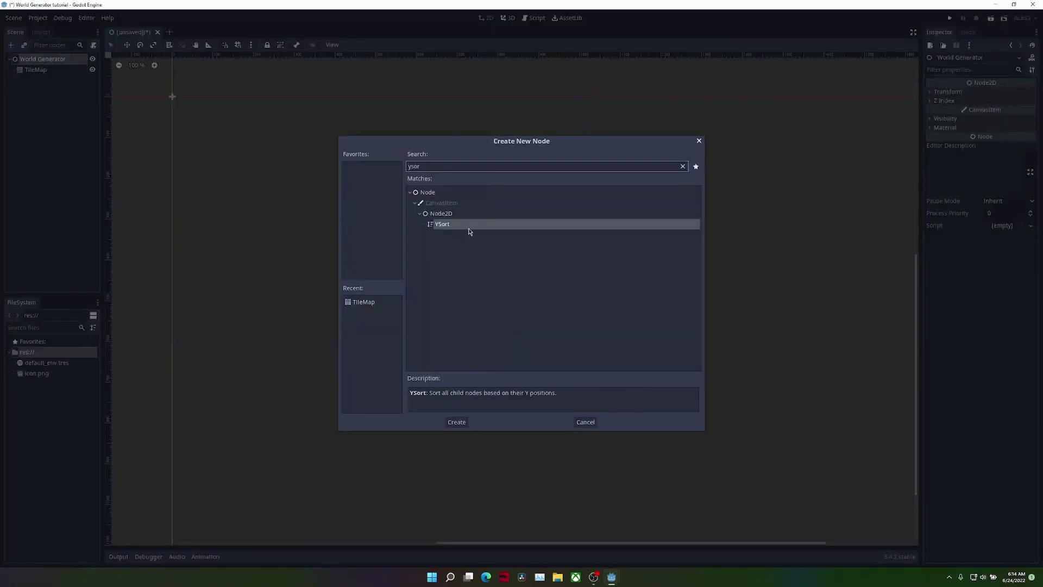
{"action": "double_click", "coordinate": [469, 228]}
Save the scene as World Generator.tscn and attach a new GDScript, World Generator.gd, to the root node.
{"action": "left_click", "coordinate": [43, 58]}
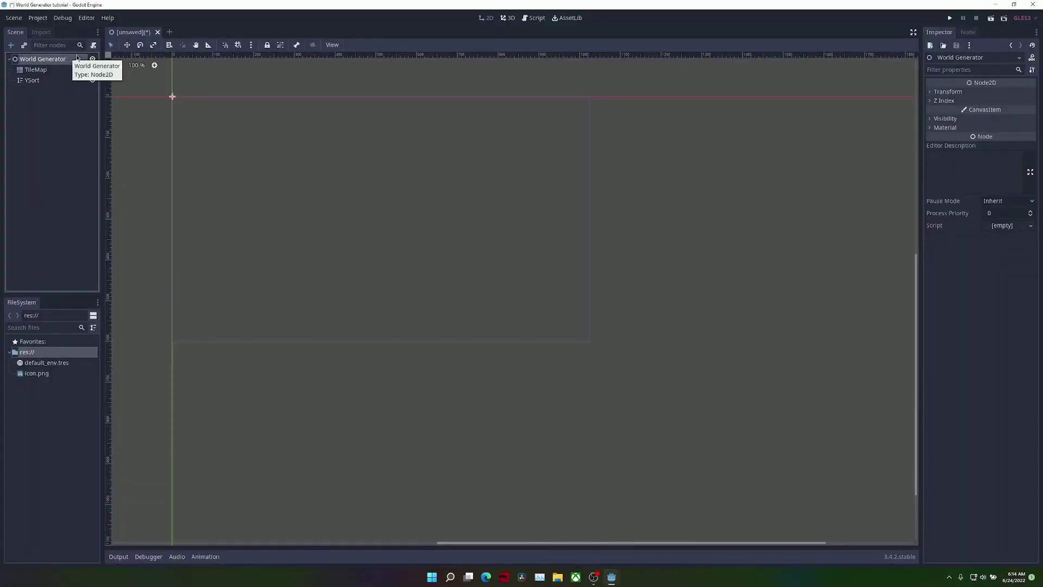
{"action": "key", "text": "ctrl+s"}
{"action": "left_click", "coordinate": [386, 488]}
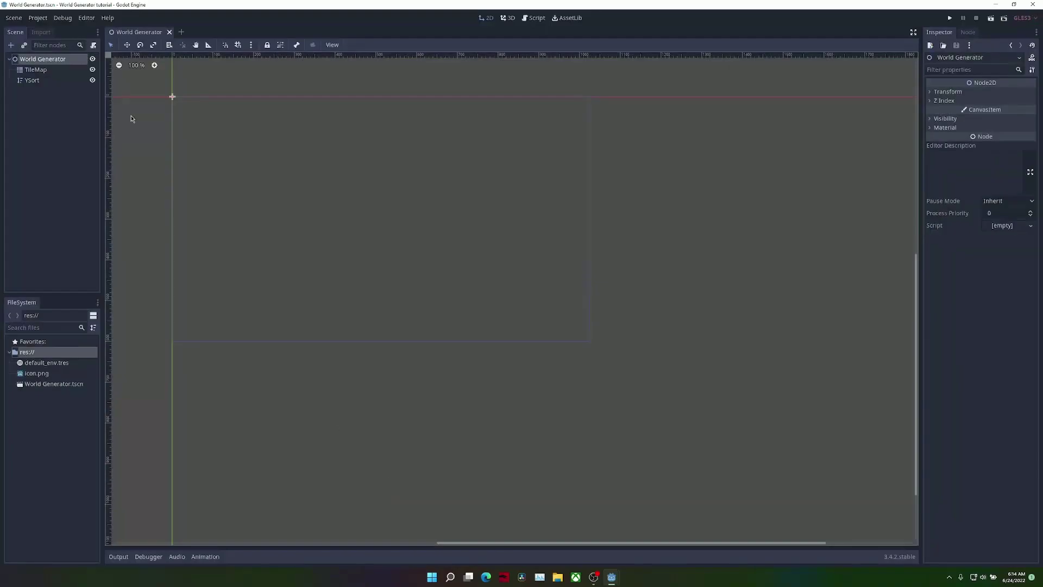
{"action": "left_click", "coordinate": [94, 46]}
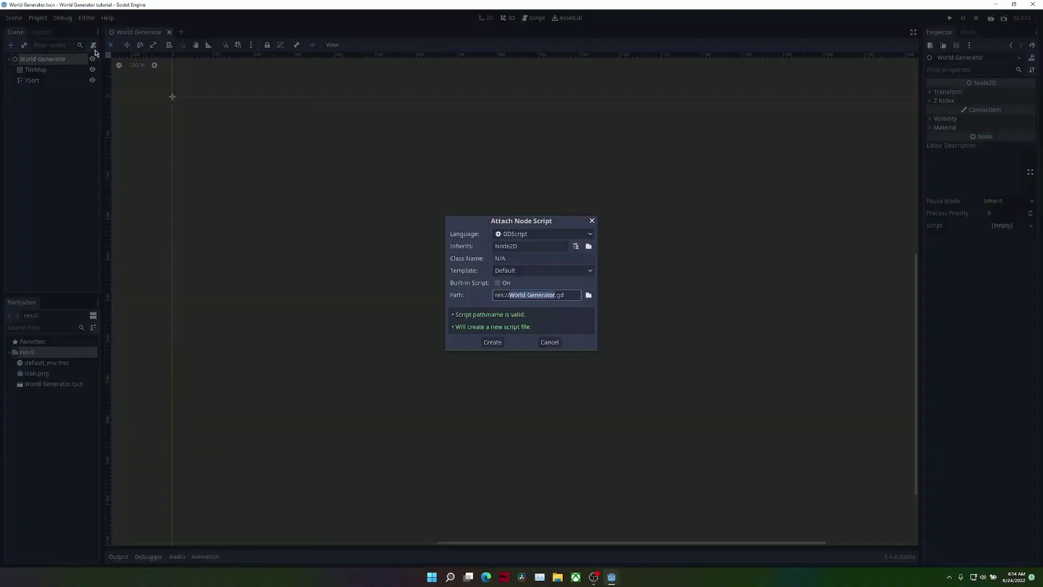
{"action": "left_click", "coordinate": [492, 342]}
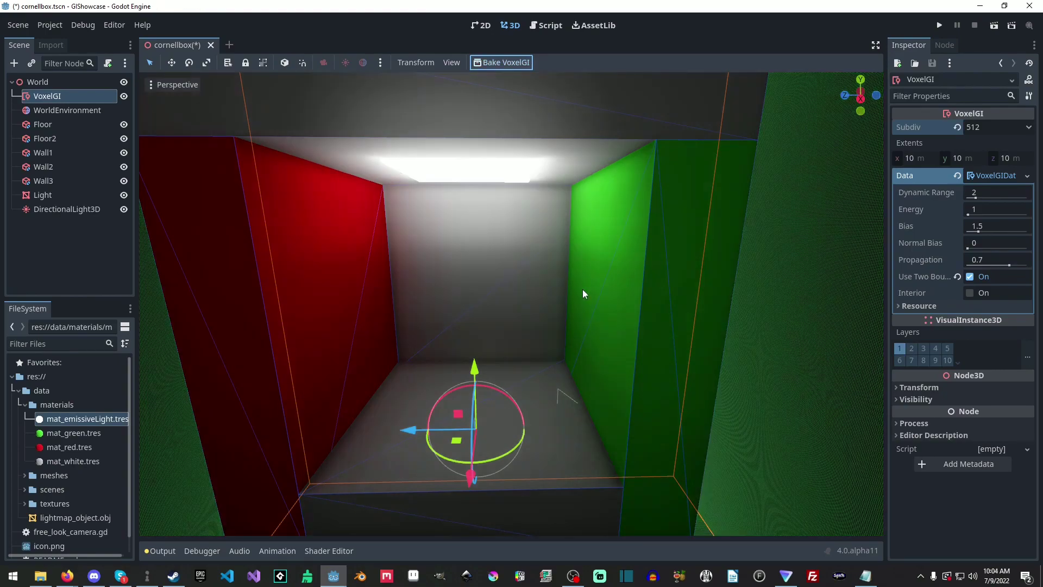
Reset the VoxelGI node's Subdiv to its default of 128 and rebake the Cornell box's global illumination.
{"action": "right_click", "coordinate": [583, 293]}
{"action": "key", "text": "w"}
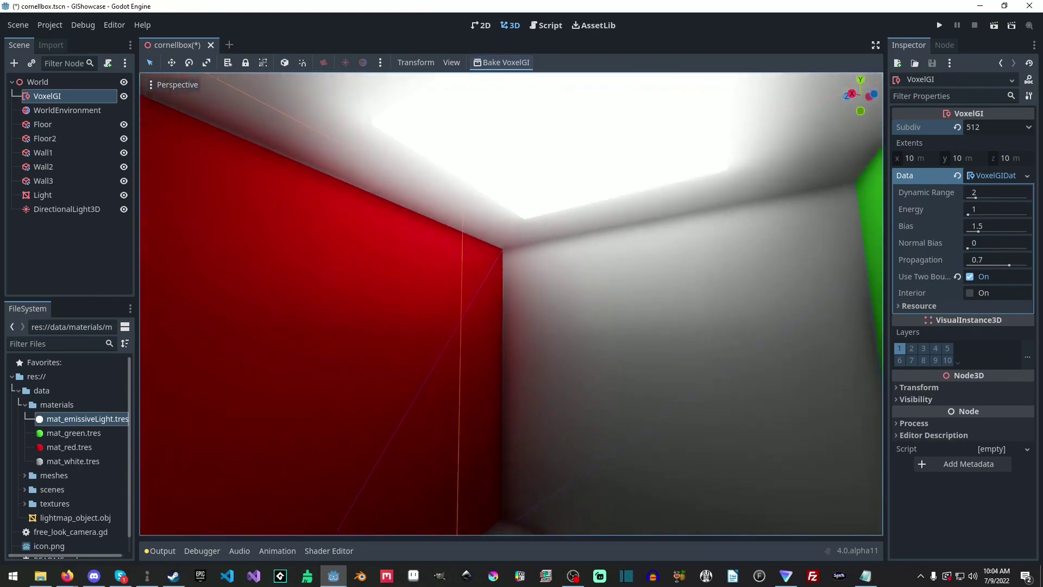
{"action": "key", "text": "s"}
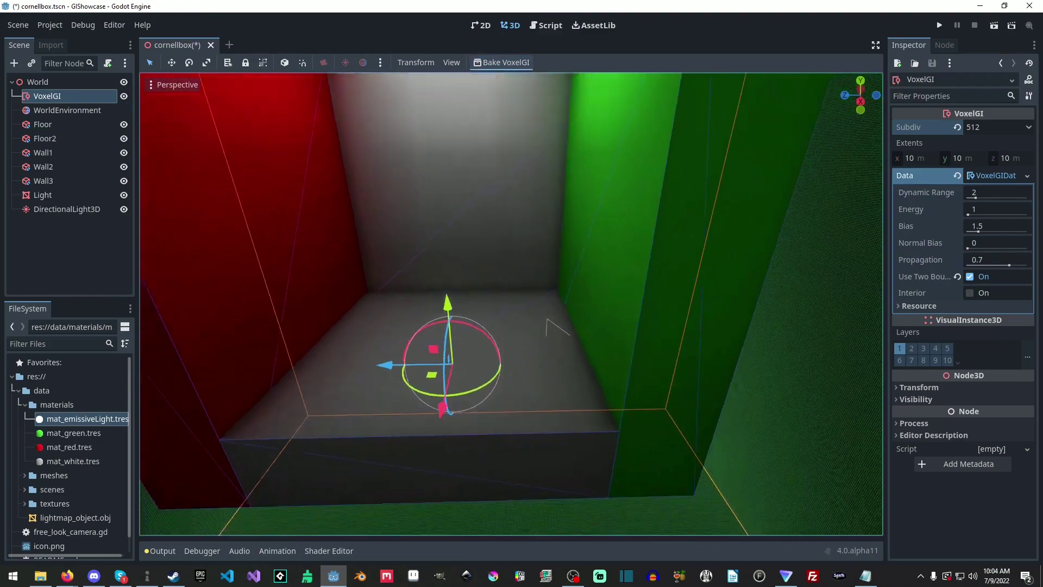
{"action": "scroll", "coordinate": [510, 304], "scroll_direction": "up", "scroll_amount": 4}
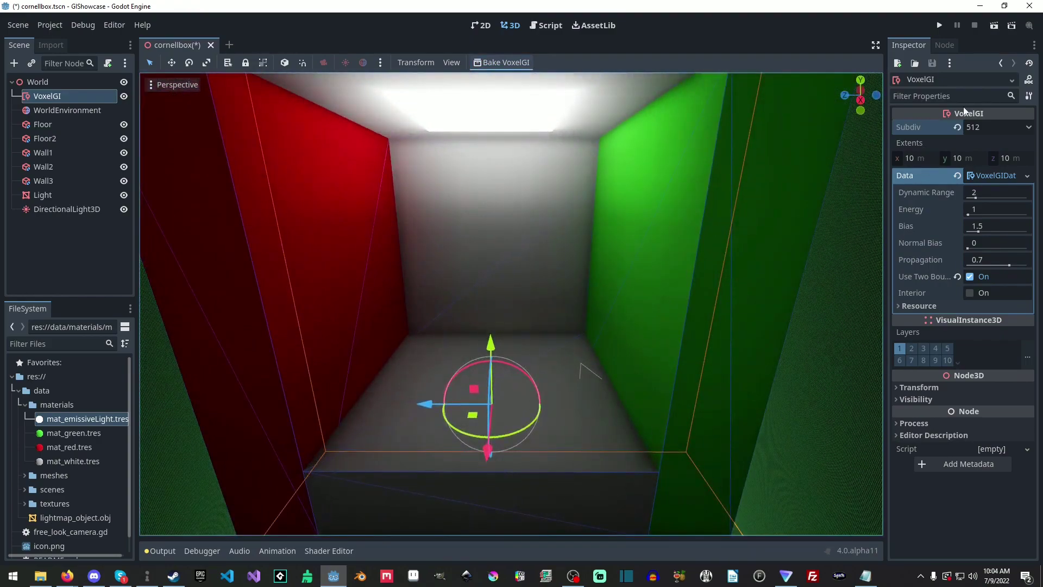
{"action": "left_click", "coordinate": [957, 127]}
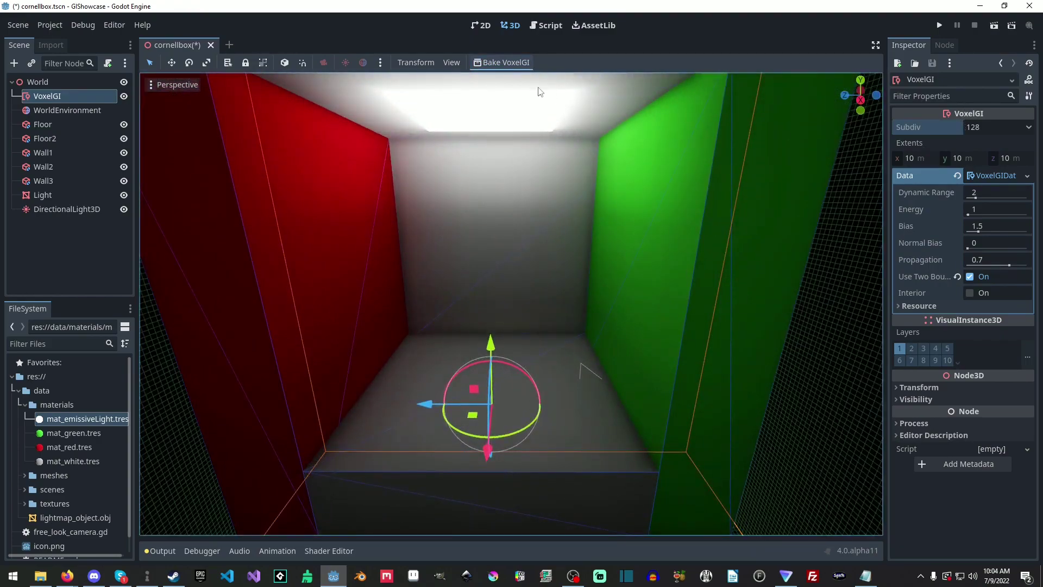
{"action": "left_click", "coordinate": [510, 63]}
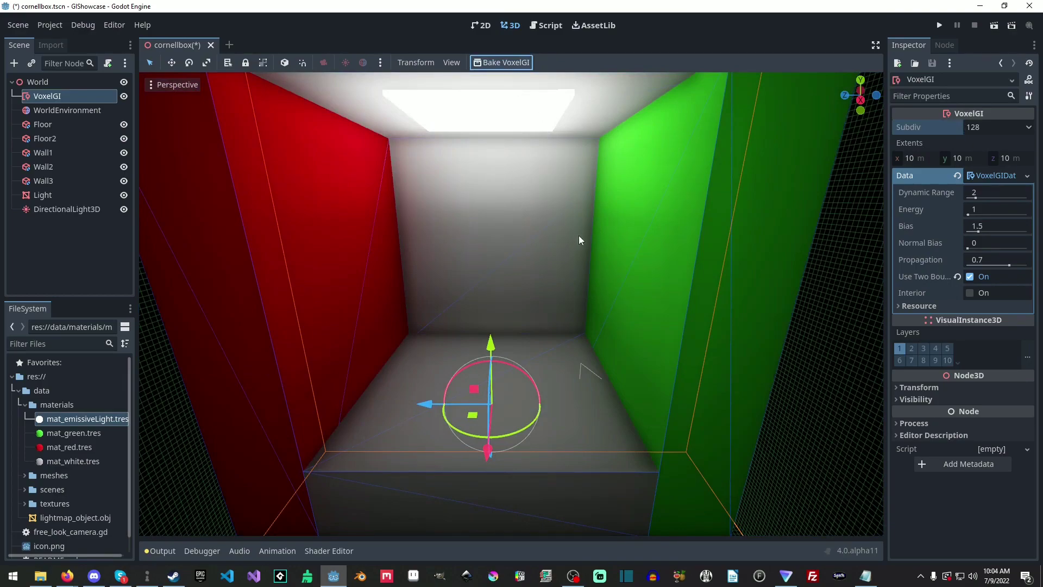
Set the VoxelGI extents to 5 m on the x, y and z axes and rebake the global illumination.
{"action": "left_click", "coordinate": [922, 156]}
{"action": "type", "text": "5"}
{"action": "key", "text": "Tab"}
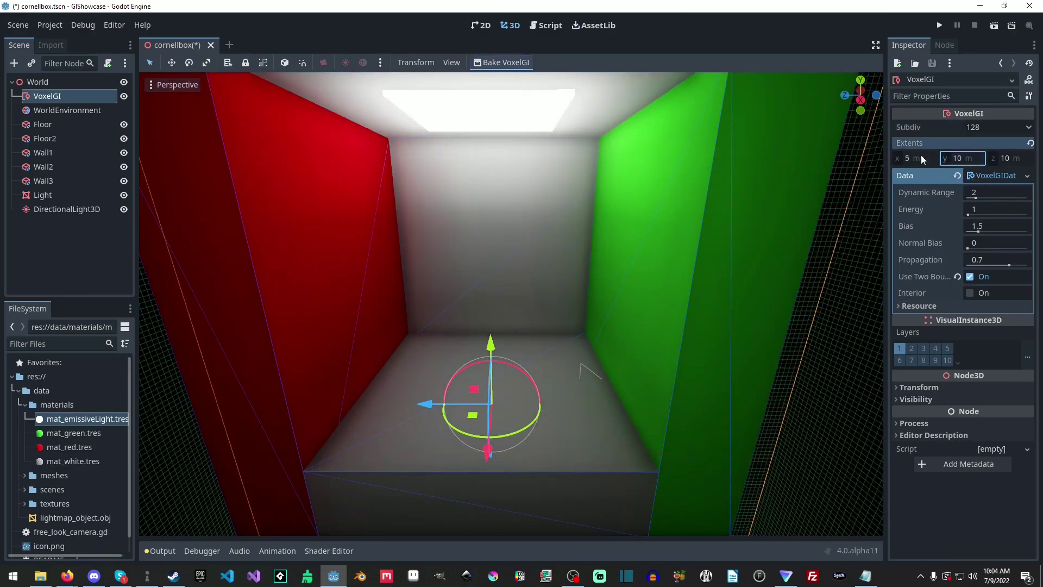
{"action": "type", "text": "5"}
{"action": "key", "text": "Tab"}
{"action": "type", "text": "5"}
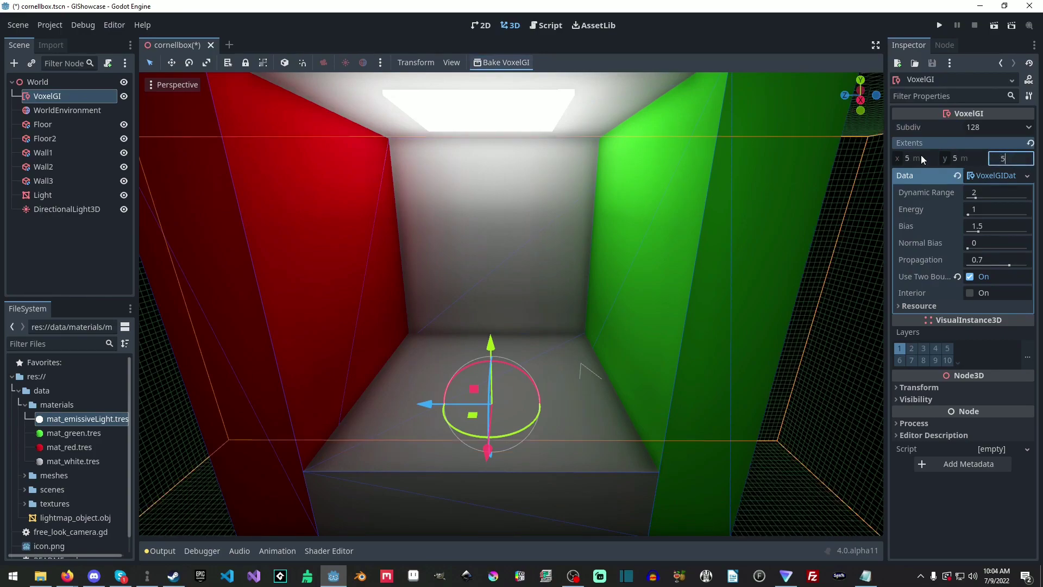
{"action": "key", "text": "Return"}
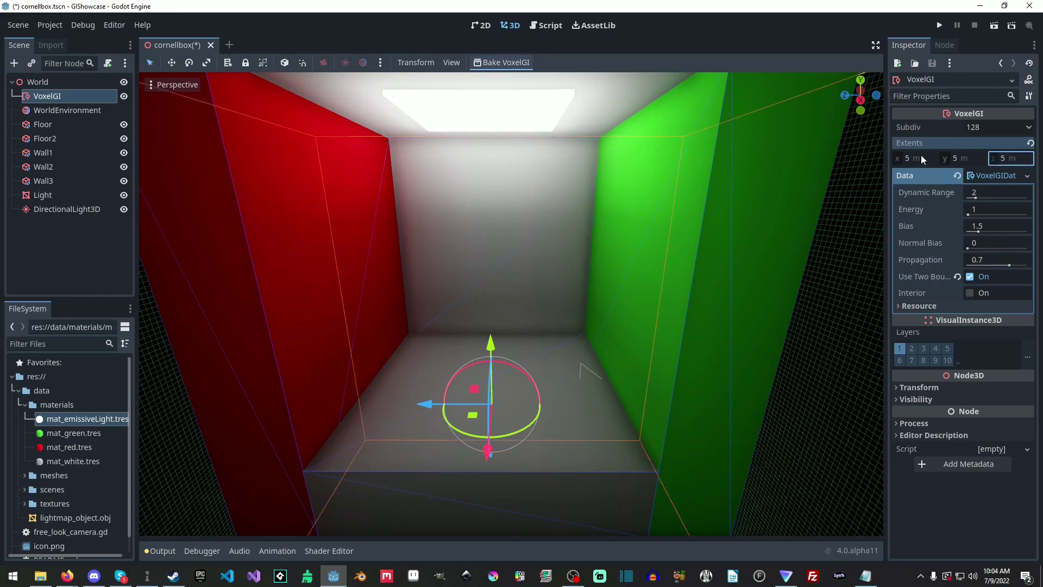
{"action": "left_click", "coordinate": [477, 64]}
Raise the VoxelGI node's Subdiv to 256 and rebake the Cornell box's global illumination.
{"action": "scroll", "coordinate": [545, 215], "scroll_direction": "down", "scroll_amount": 3}
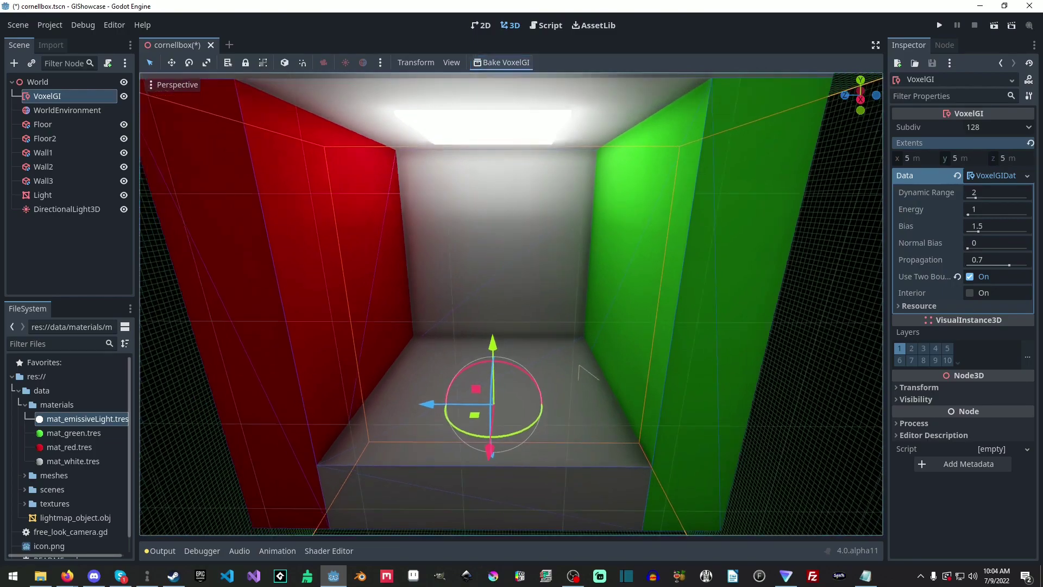
{"action": "left_click", "coordinate": [984, 131]}
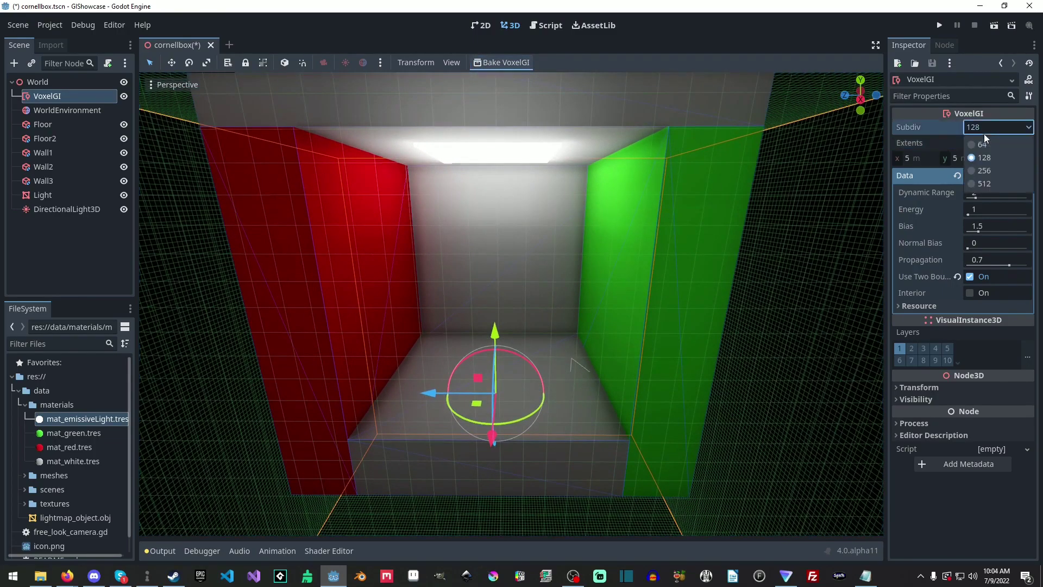
{"action": "left_click", "coordinate": [989, 191]}
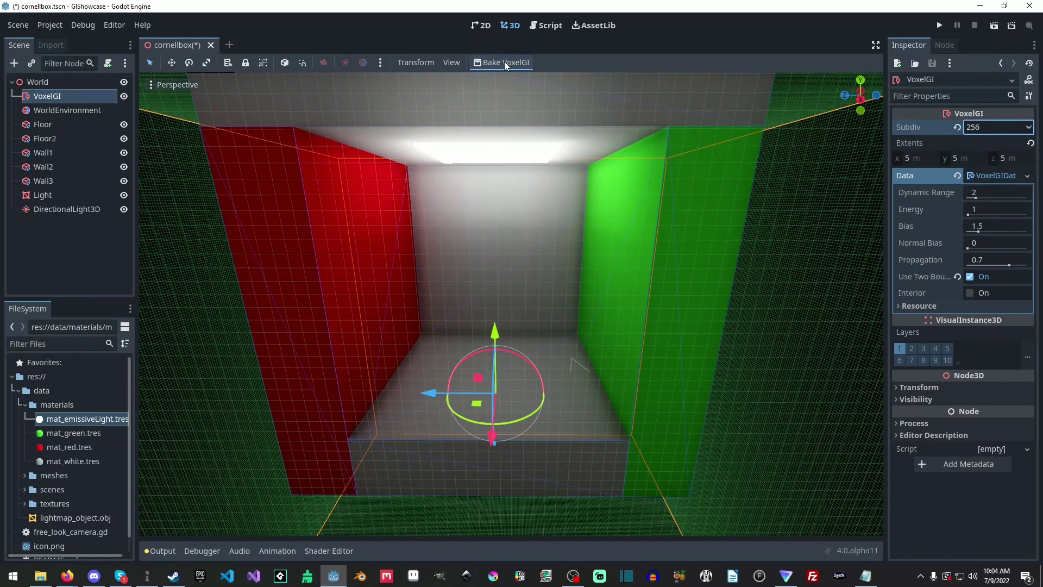
{"action": "left_click", "coordinate": [505, 63]}
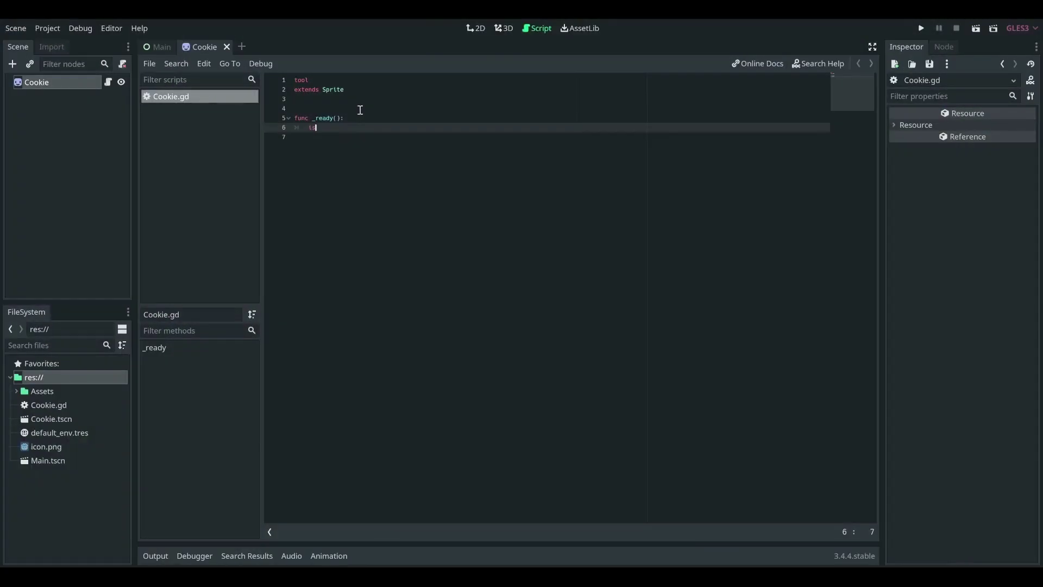
In Cookie.gd, complete the if Engine.is_editor_hint(): condition inside _ready() with a pass body.
{"action": "type", "text": "Engine.is_editor_hint():"}
{"action": "key", "text": "Return"}
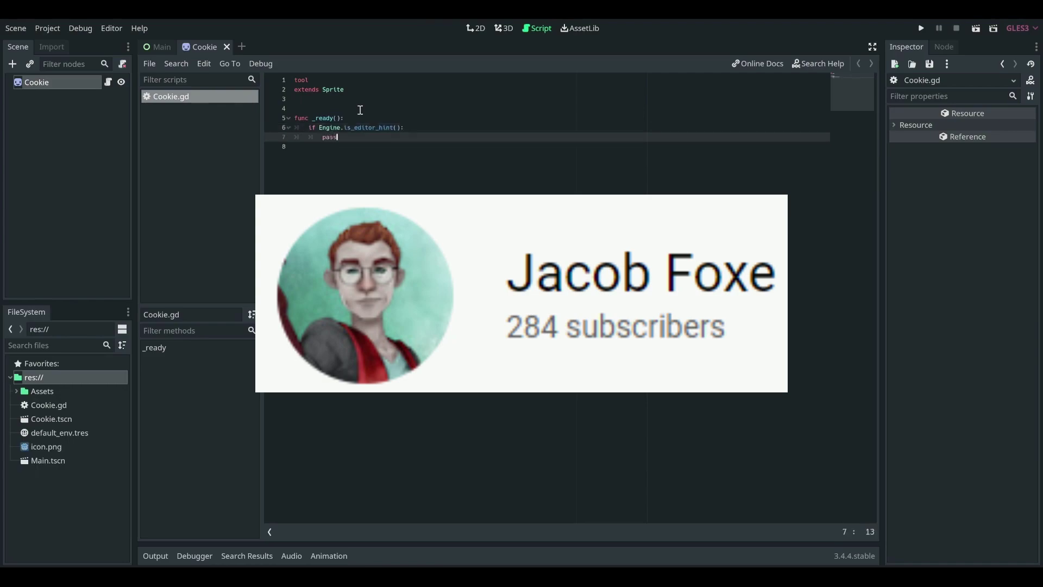
Examine the editor-hint condition and its pass body inside the _ready() function of Cookie.gd.
{"action": "scroll", "coordinate": [620, 154], "scroll_direction": "up", "scroll_amount": 12, "text": "ctrl"}
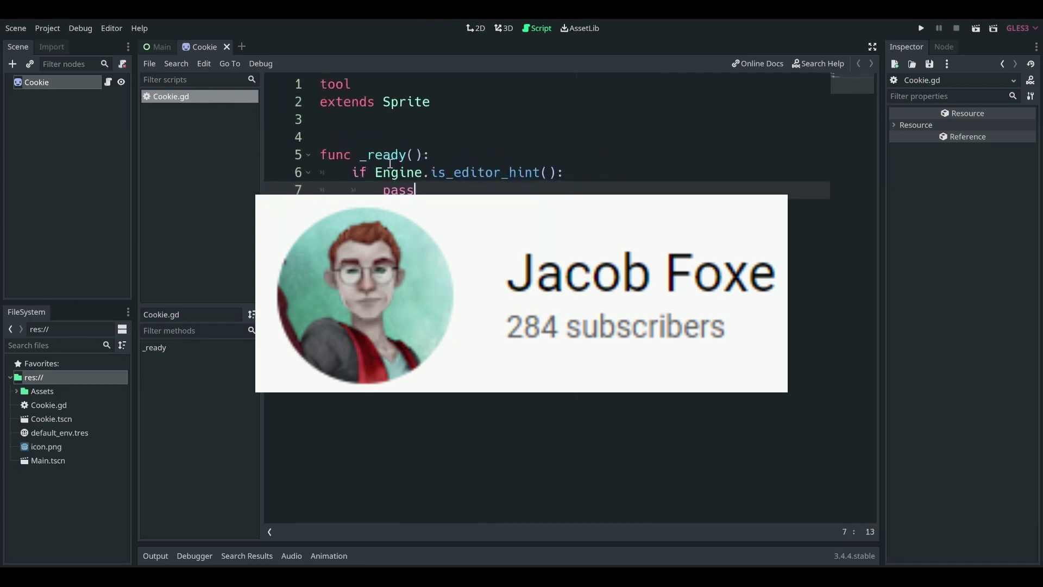
{"action": "left_click_drag", "start_coordinate": [354, 172], "coordinate": [623, 174]}
{"action": "left_click", "coordinate": [463, 173]}
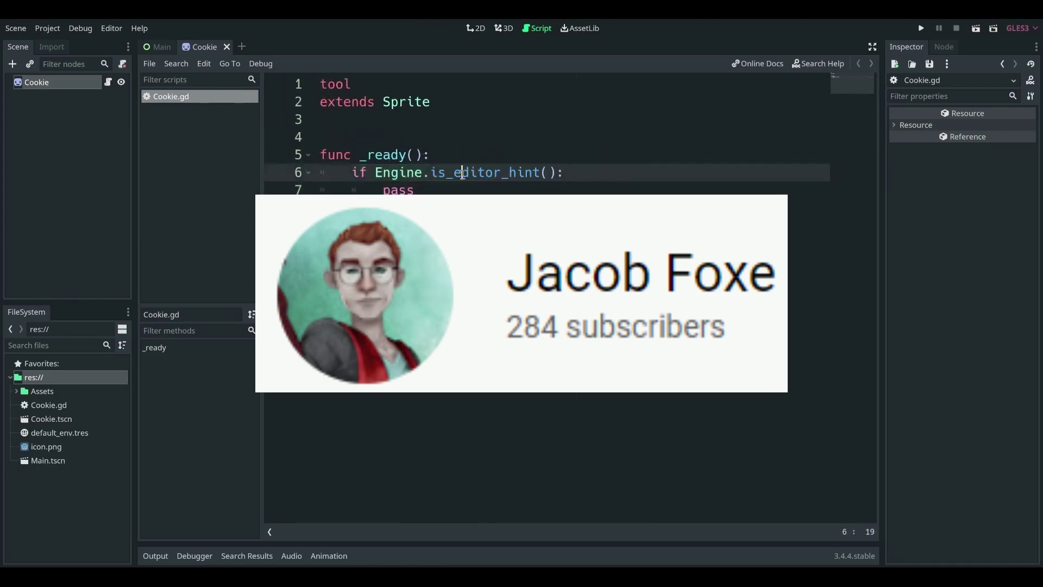
{"action": "double_click", "coordinate": [432, 174]}
{"action": "left_click_drag", "start_coordinate": [428, 188], "coordinate": [342, 164]}
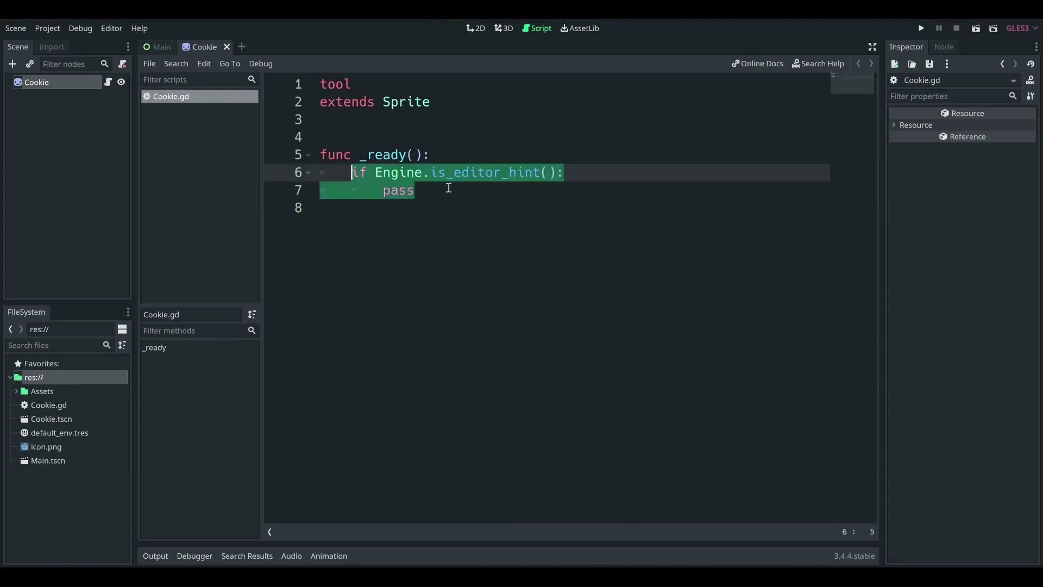
{"action": "left_click", "coordinate": [511, 217]}
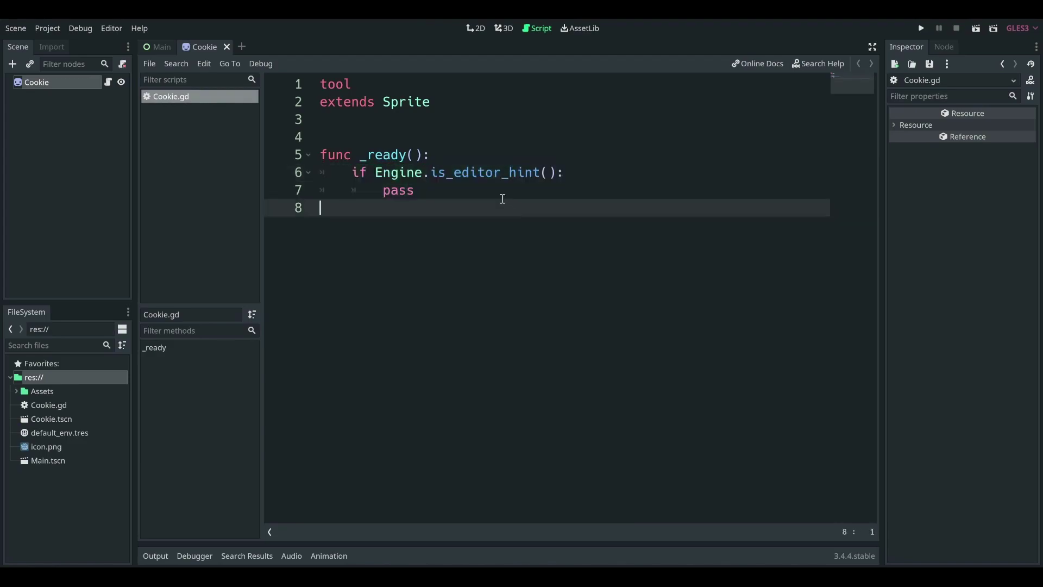
{"action": "left_click", "coordinate": [476, 182]}
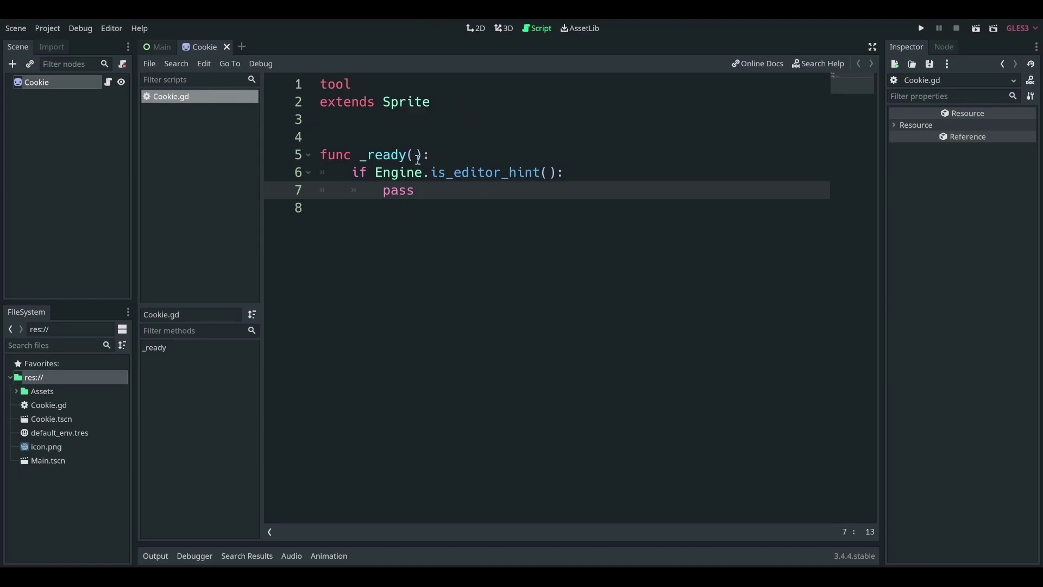
{"action": "left_click", "coordinate": [382, 154]}
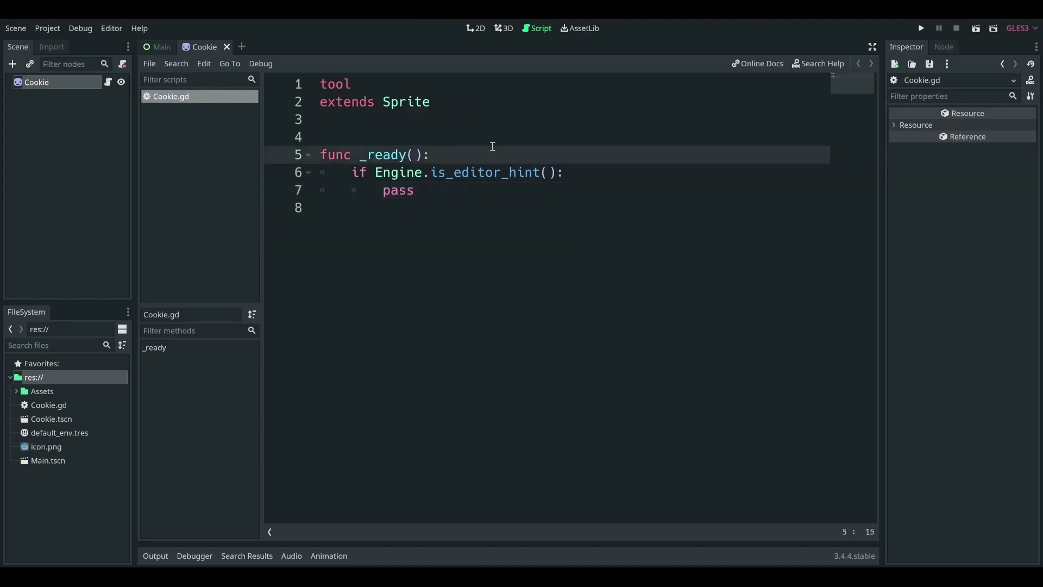
{"action": "left_click", "coordinate": [466, 189]}
{"action": "left_click_drag", "start_coordinate": [457, 188], "coordinate": [379, 184]}
{"action": "left_click", "coordinate": [436, 187]}
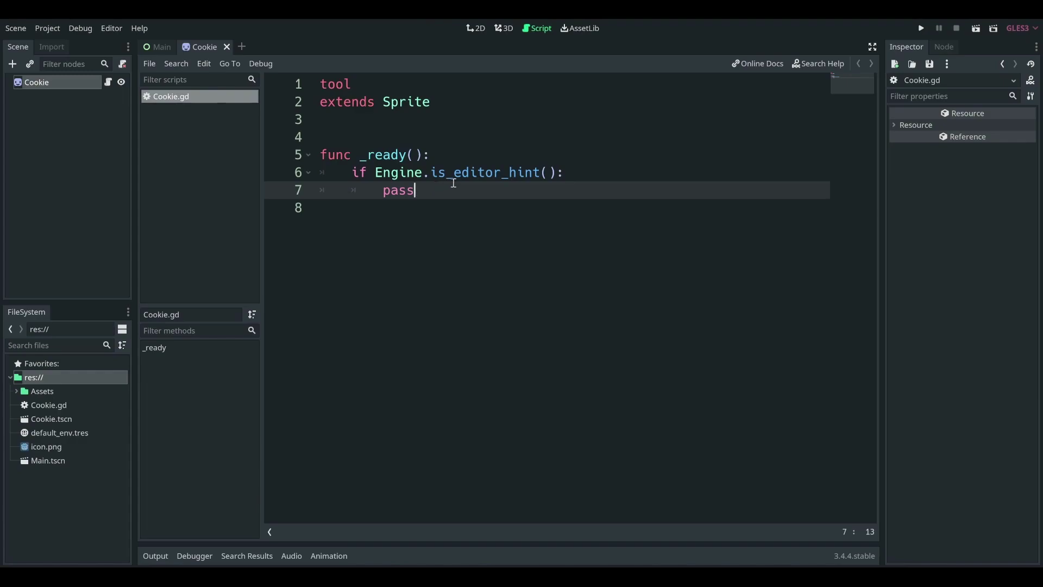
Negate the Engine.is_editor_hint() condition with ! and replace its pass body with initialize.
{"action": "left_click", "coordinate": [375, 172]}
{"action": "type", "text": "!"}
{"action": "left_click_drag", "start_coordinate": [425, 189], "coordinate": [383, 190]}
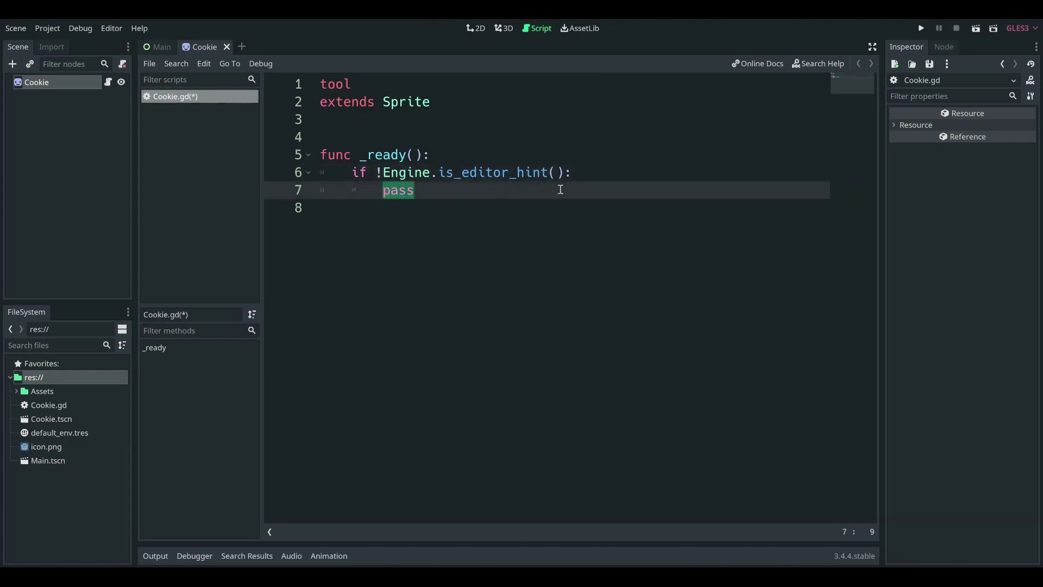
{"action": "type", "text": "initialize"}
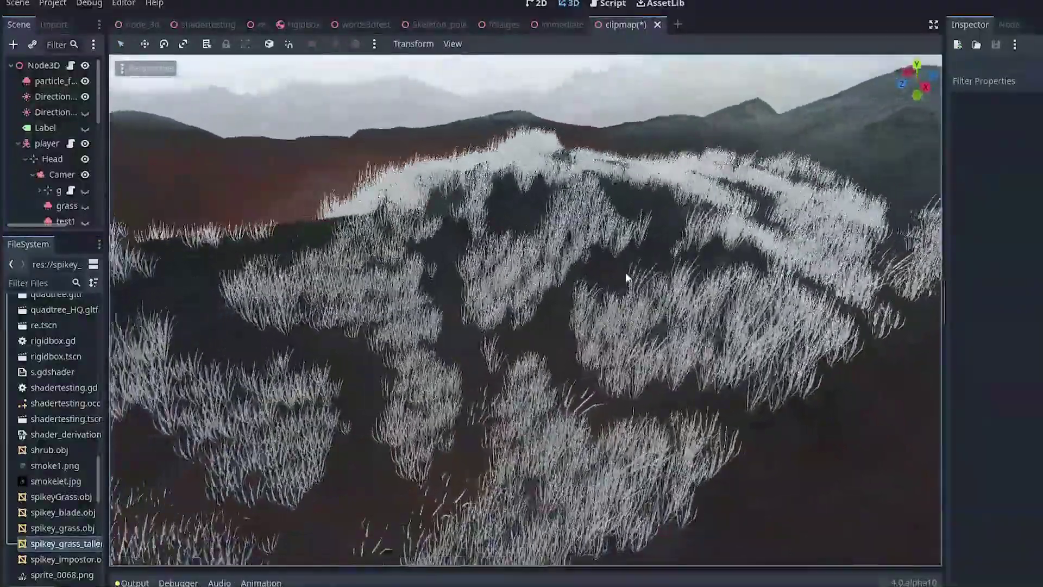
Select the particle_foliage node in the clipmap scene.
{"action": "scroll", "coordinate": [624, 272], "scroll_direction": "down", "scroll_amount": 5}
{"action": "left_click", "coordinate": [33, 79]}
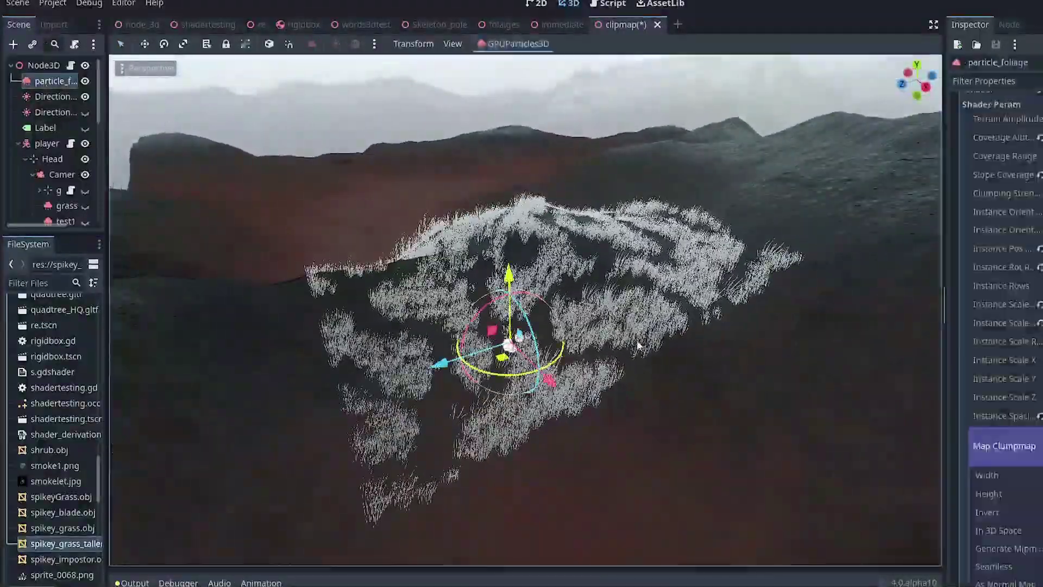